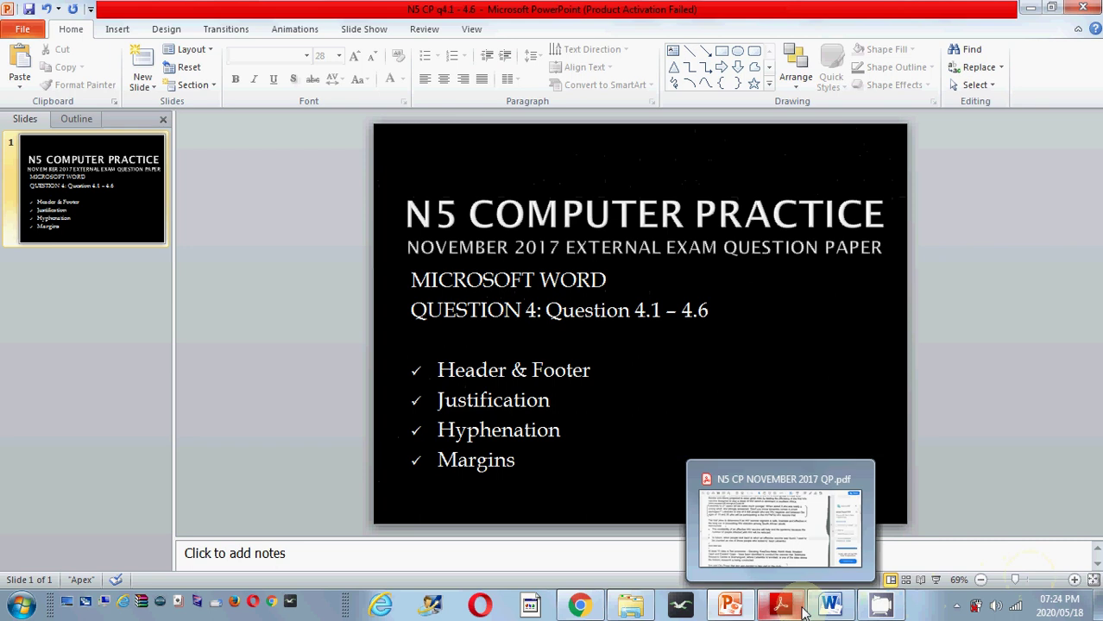
Bring the exam paper forward in Acrobat and scroll up to Question 4B on page 8
left_click(802, 611)
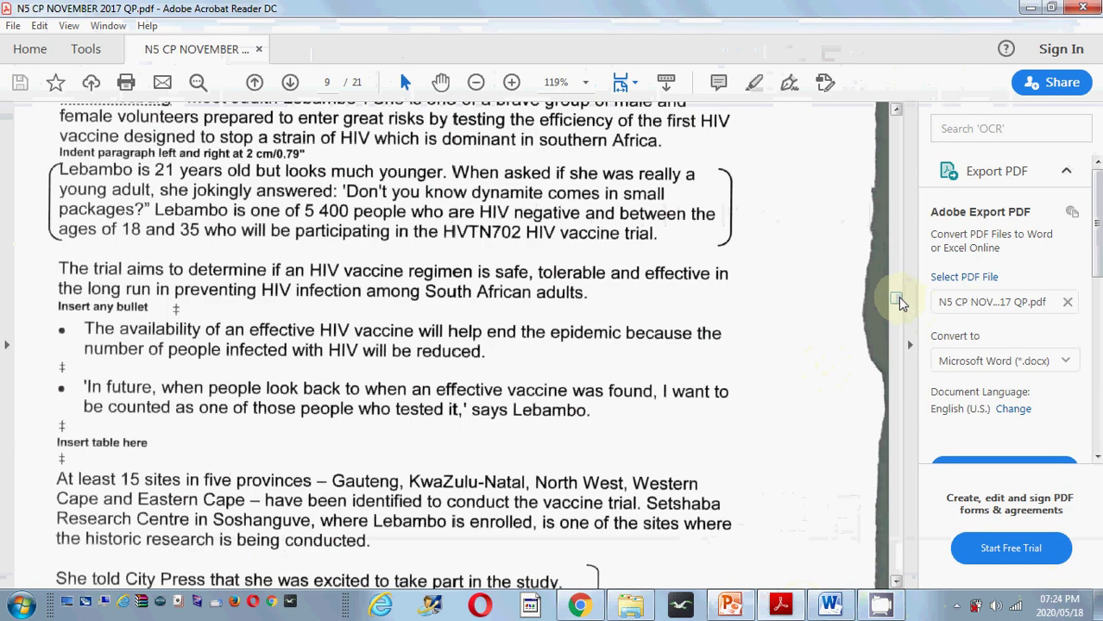
left_click(896, 110)
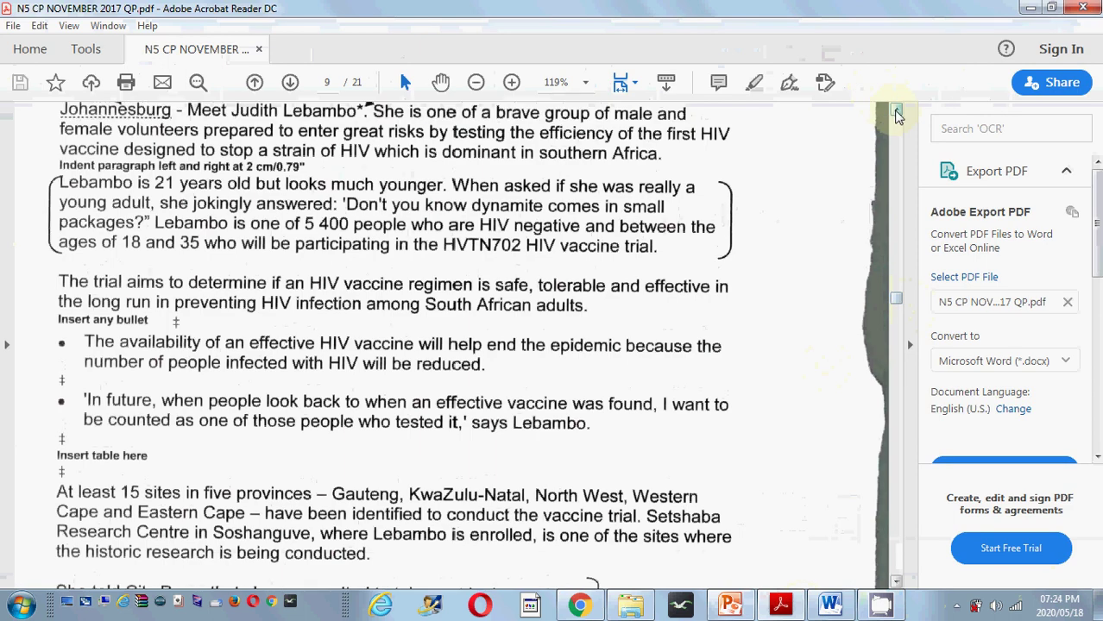
scroll(895, 110, "up", 1)
scroll(896, 110, "up", 3)
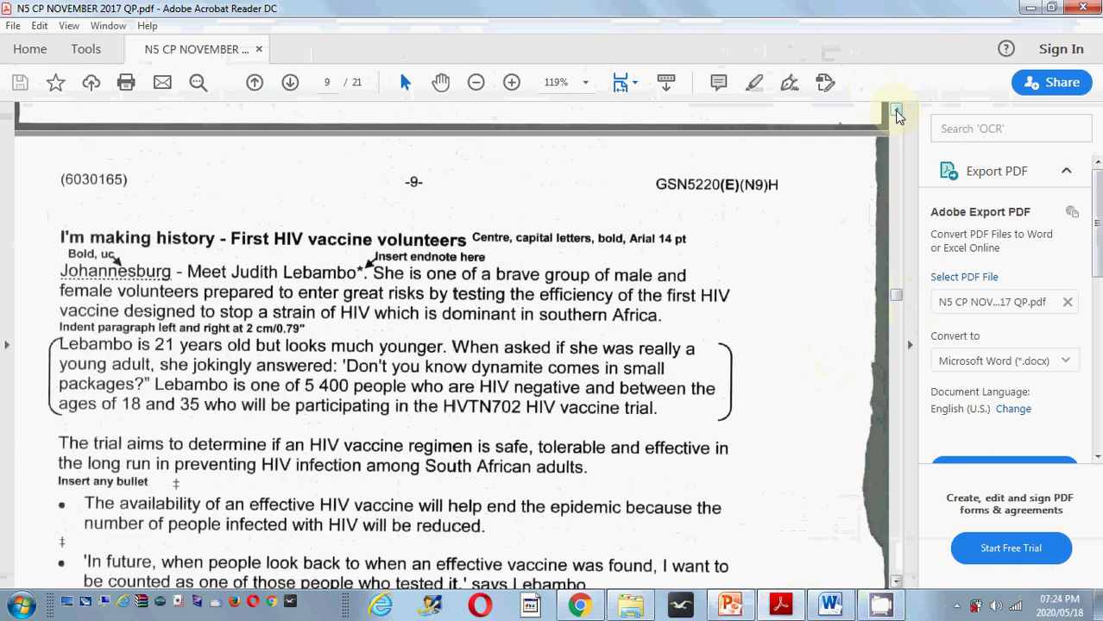
scroll(896, 110, "up", 5)
scroll(896, 110, "up", 5)
scroll(896, 110, "up", 5)
scroll(896, 110, "up", 1)
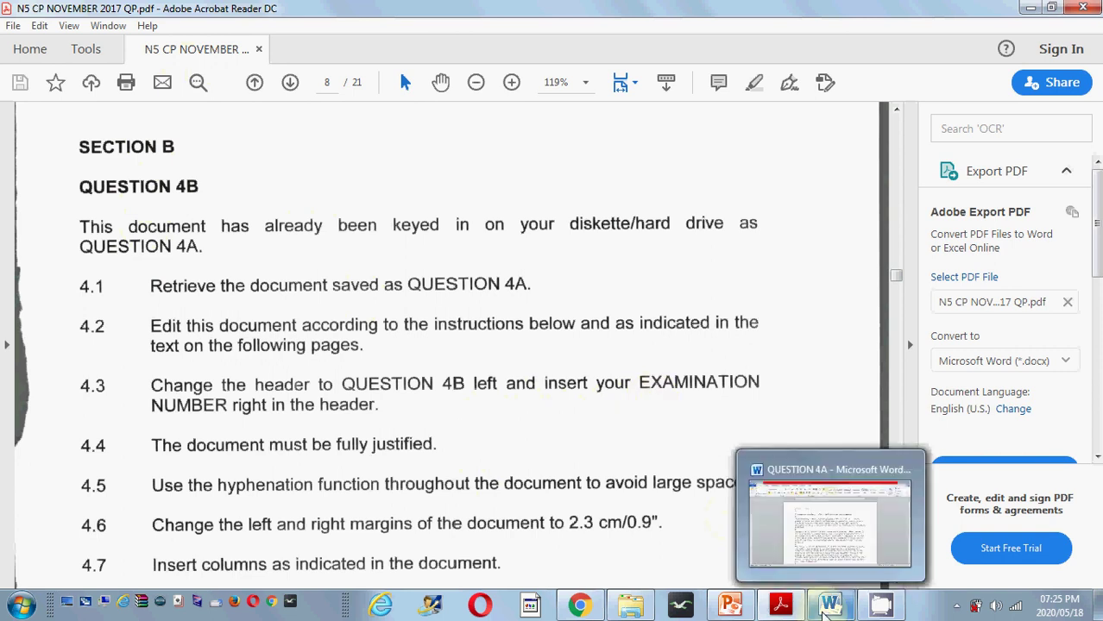
Switch to the QUESTION 4A document and edit its header, placing the cursor after 'QUESTION 4A'
left_click(826, 607)
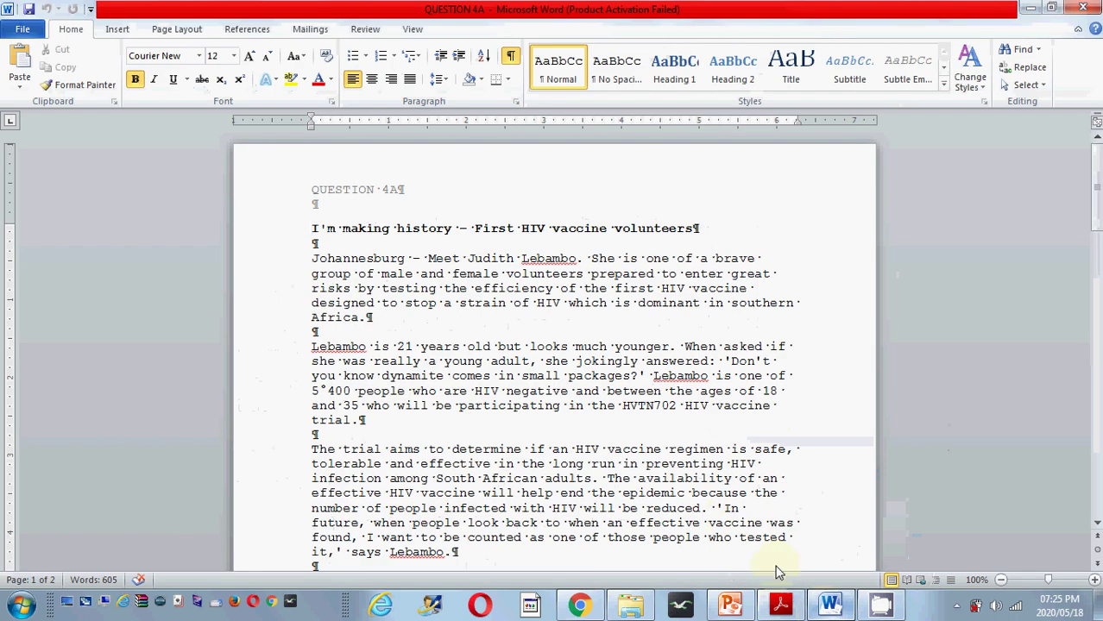
left_click(113, 28)
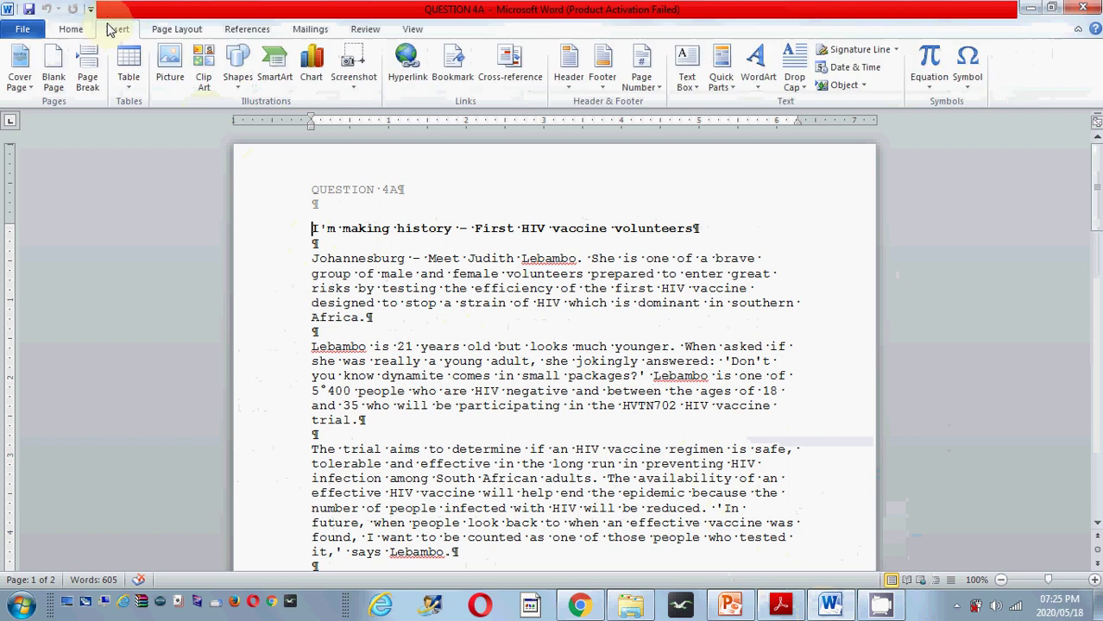
left_click(574, 60)
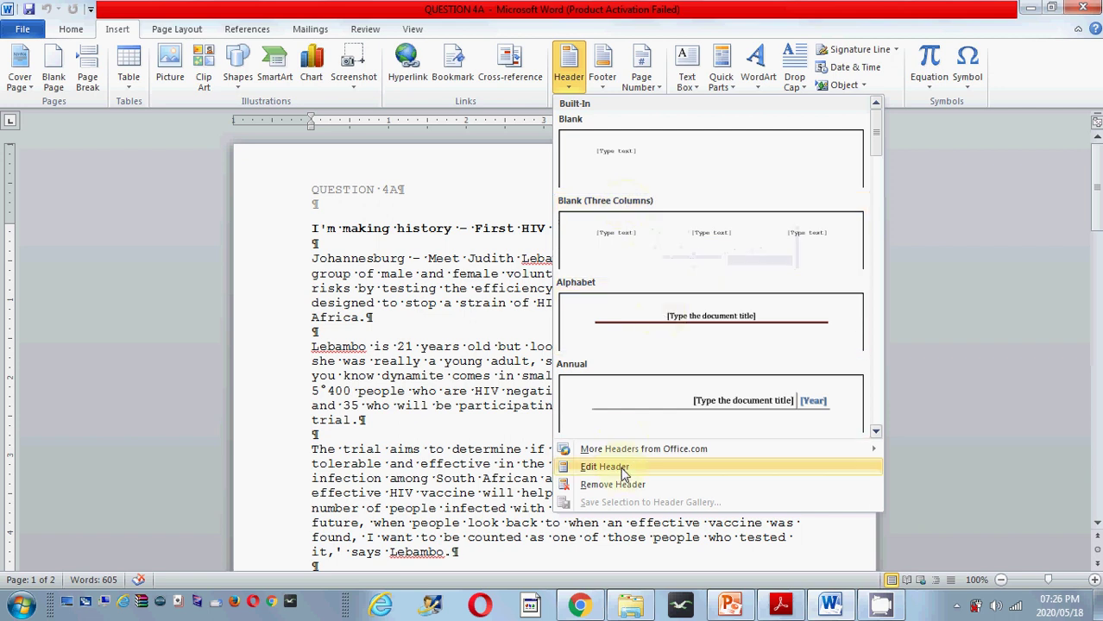
left_click(624, 473)
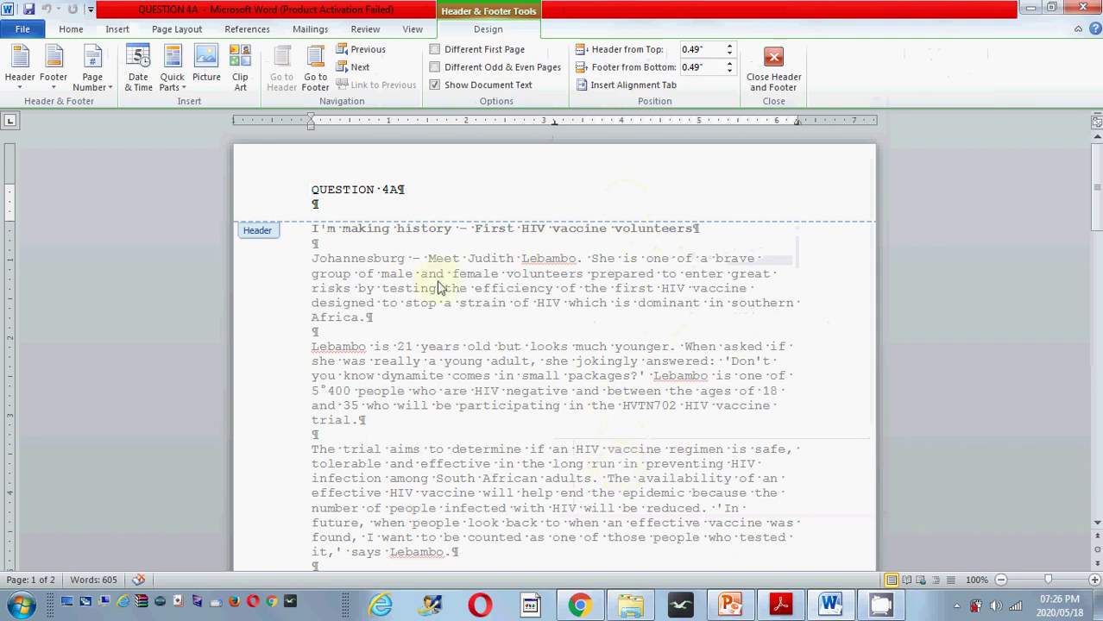
left_click(420, 191)
Change the header to 'QUESTION 4B', with 'S31' centred and the exam number on the right
double_click(431, 329)
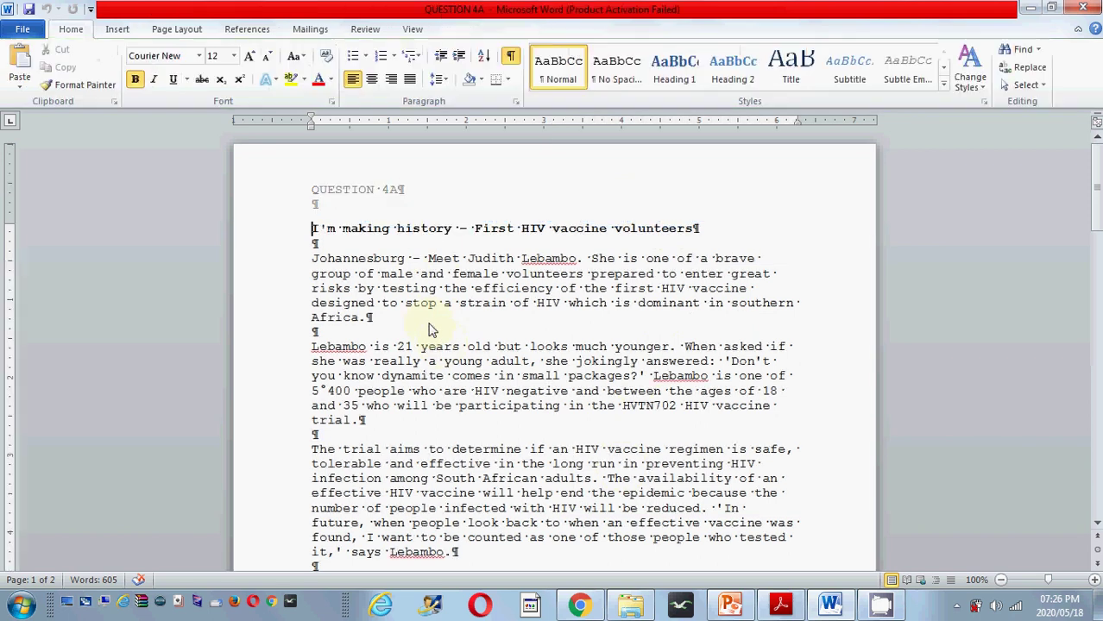
double_click(410, 194)
left_click(410, 194)
key("BackSpace")
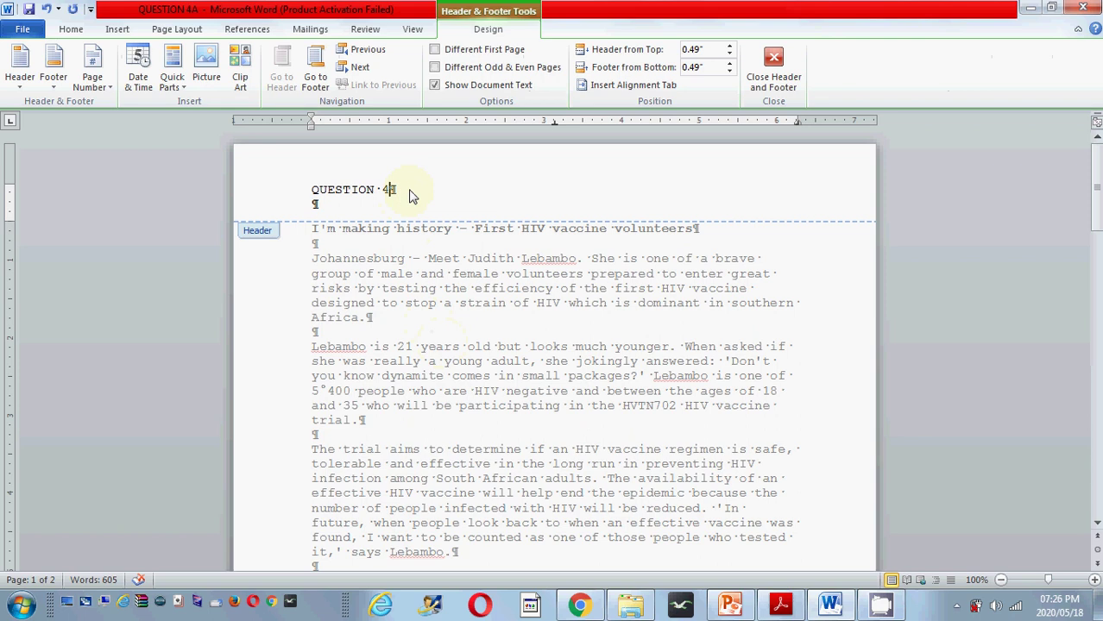
key("Caps_Lock")
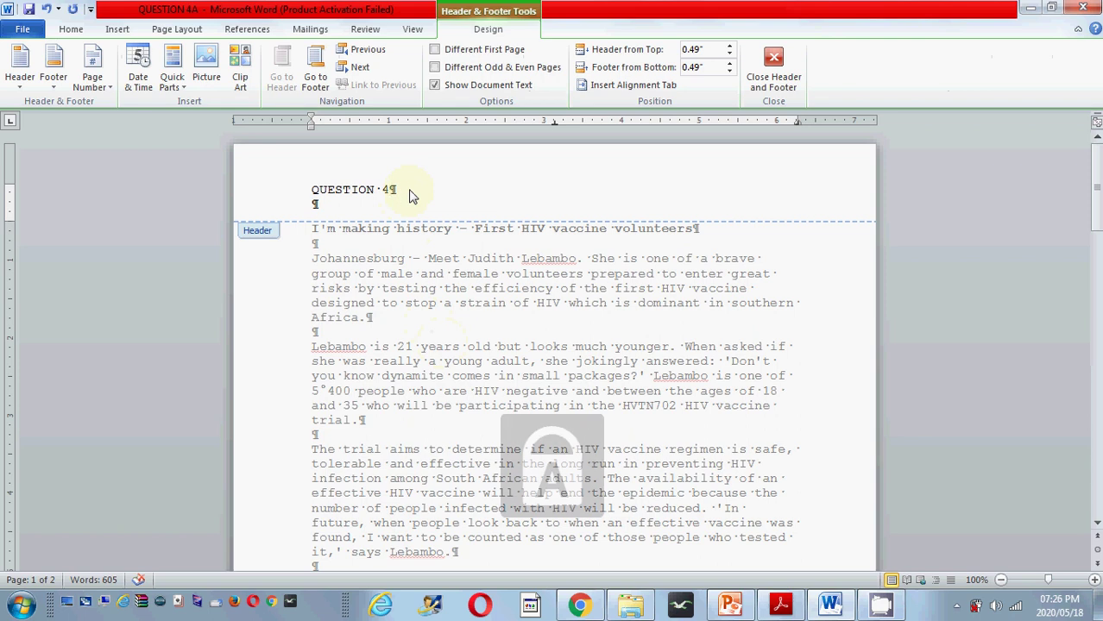
type("B")
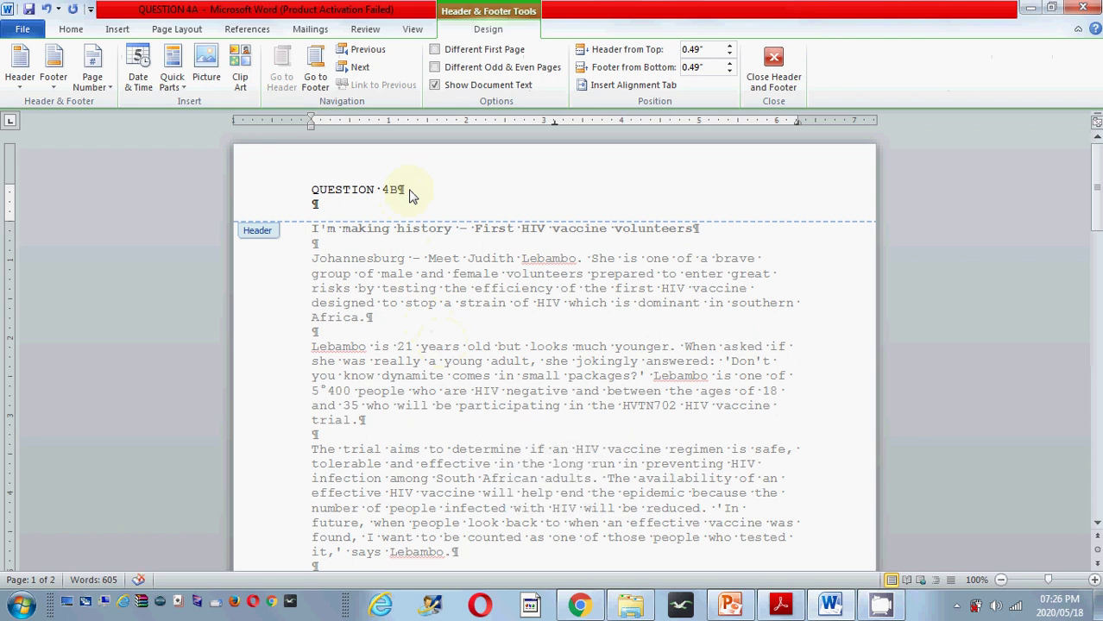
key("Tab")
type("S31")
key("Tab")
type("01234")
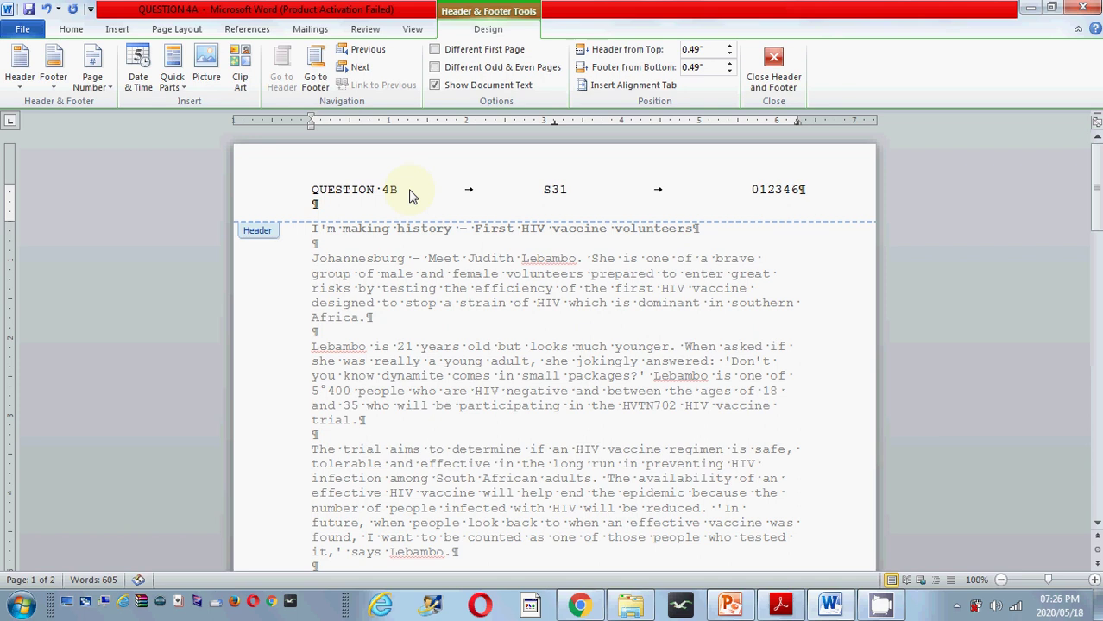
type("6789")
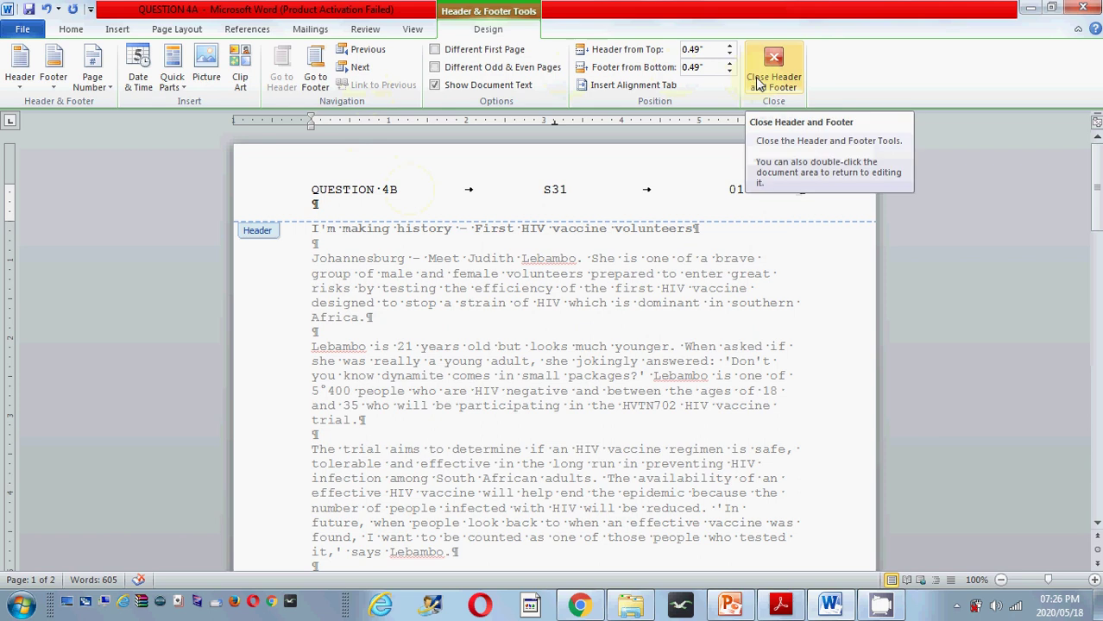
double_click(793, 261)
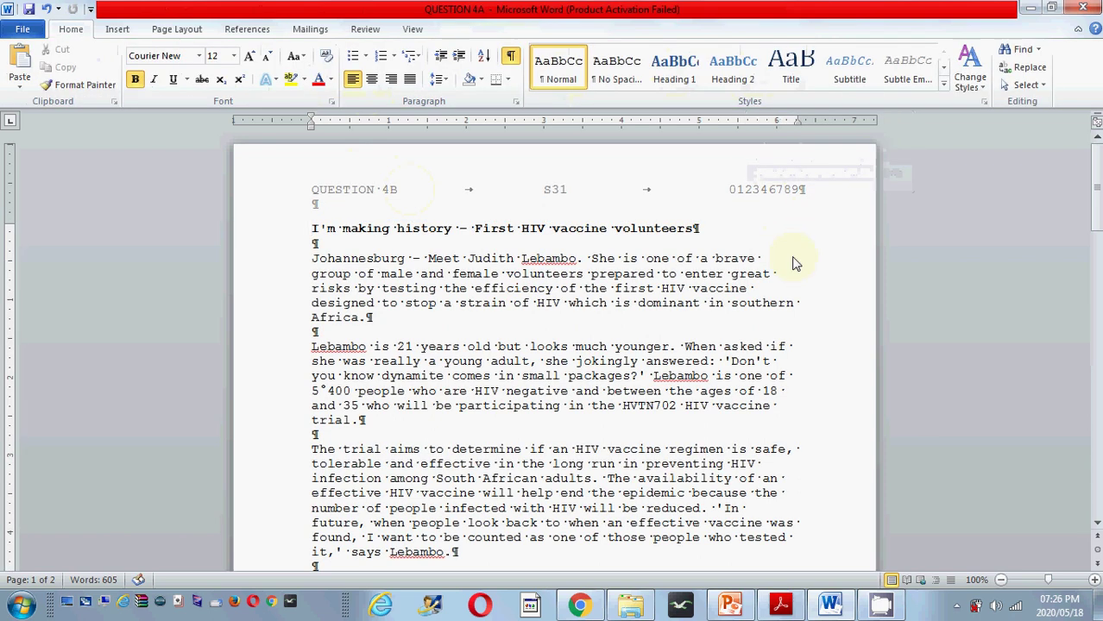
left_click(789, 611)
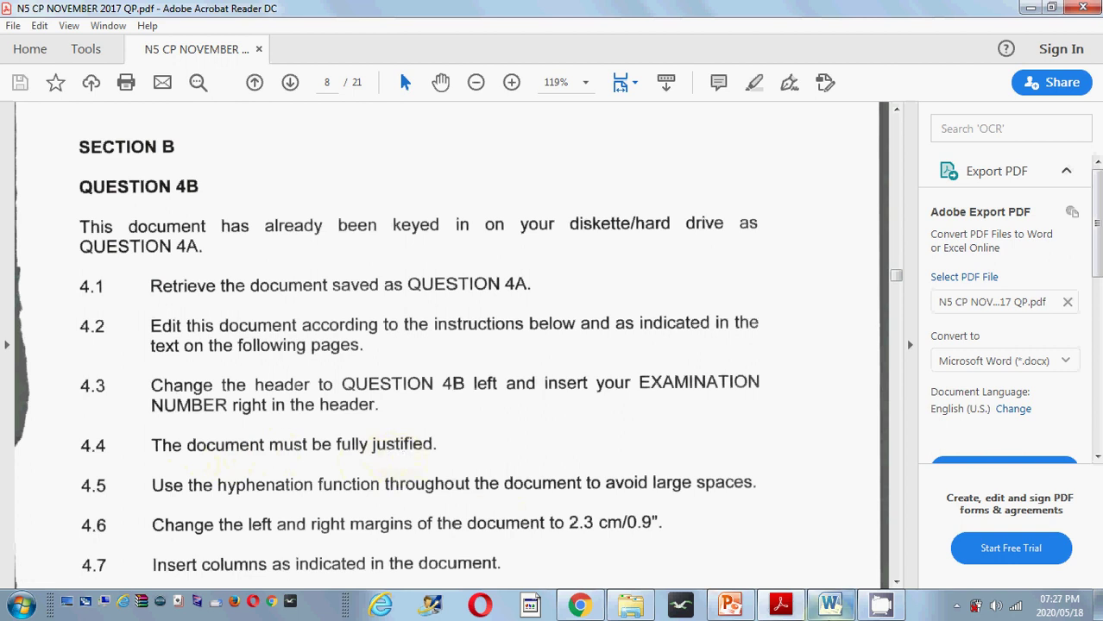
left_click(830, 606)
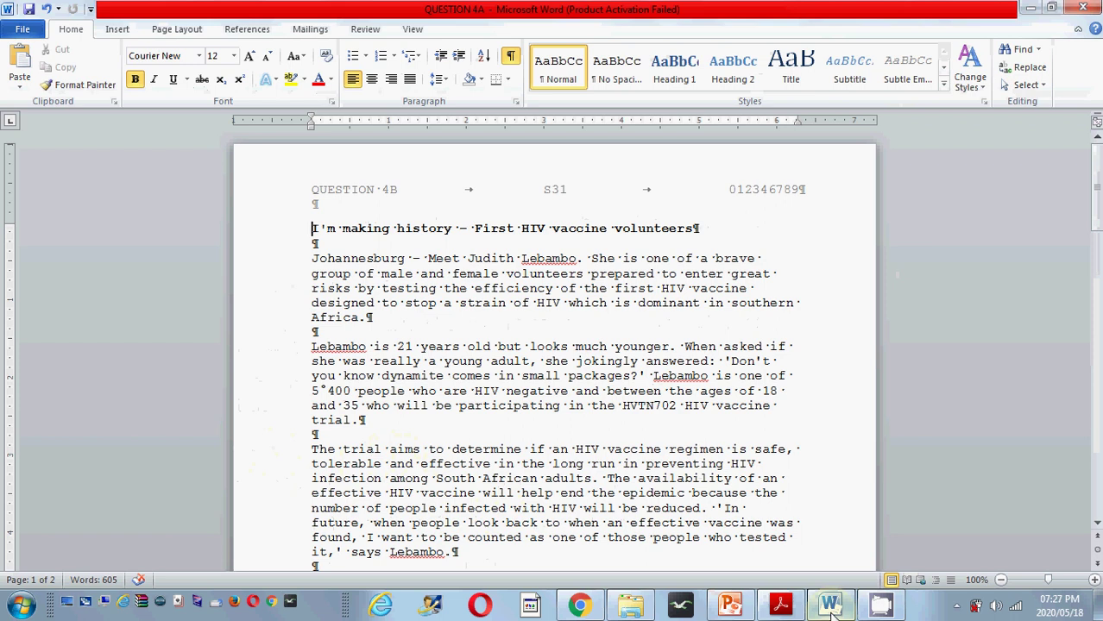
Select all the vaccine-volunteers article text and justify it to both margins
key("ctrl+a")
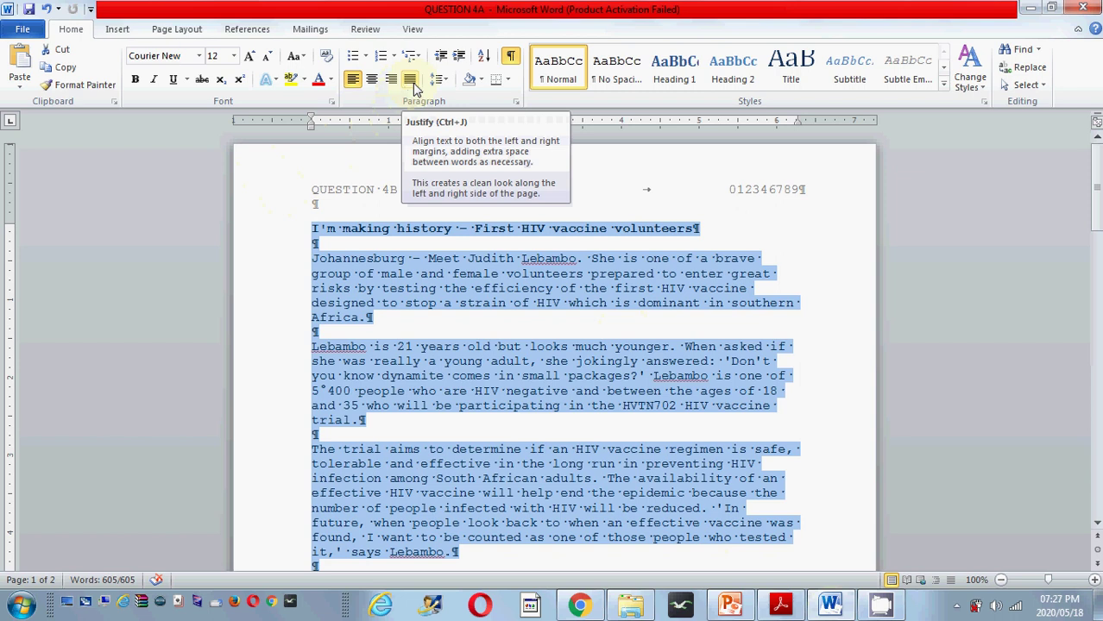
left_click(411, 79)
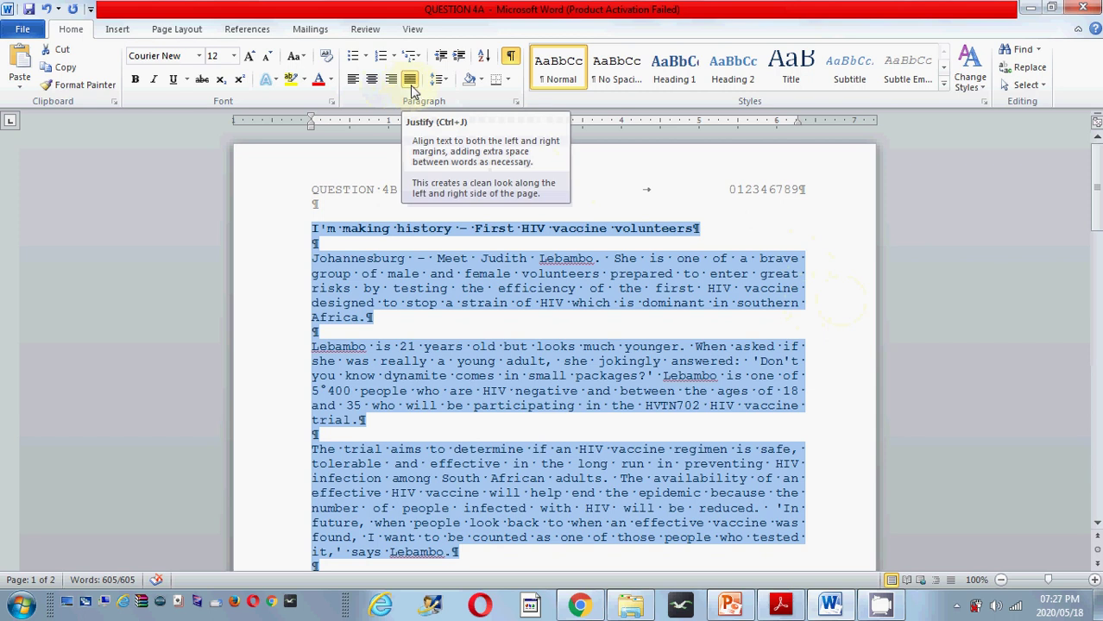
left_click(781, 607)
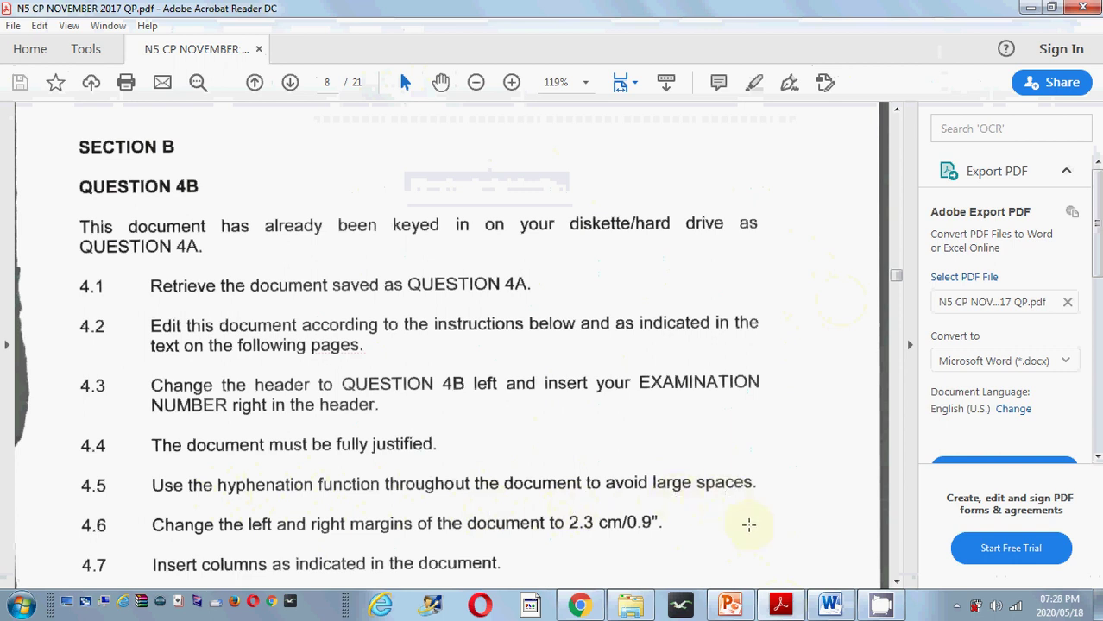
left_click(830, 606)
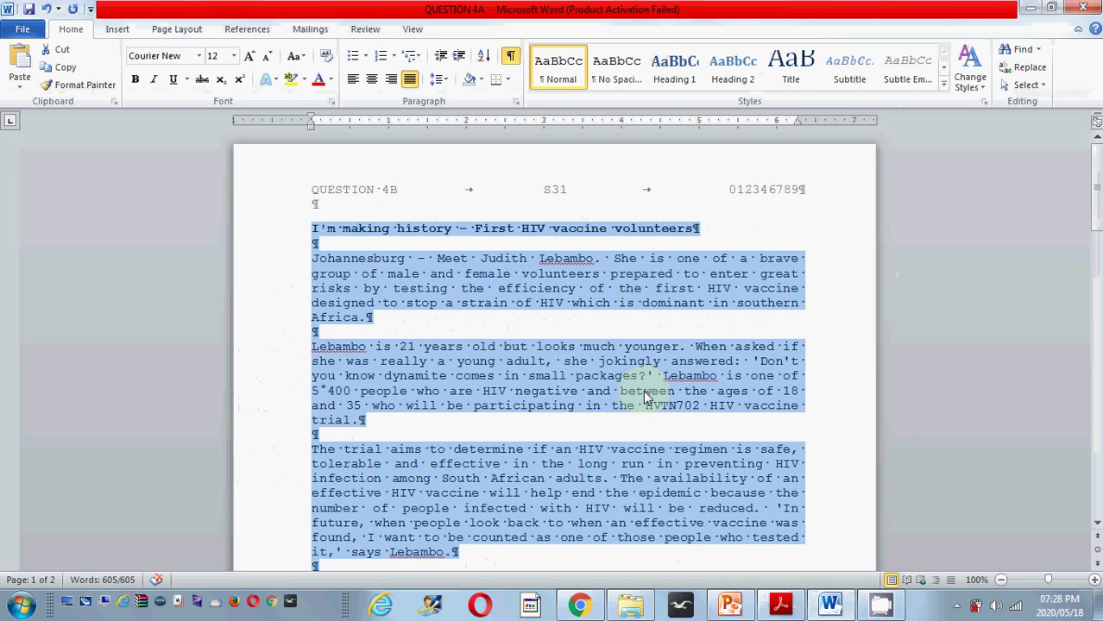
Set hyphenation to Automatic under Page Layout, then bring the Acrobat exam paper forward
left_click(176, 34)
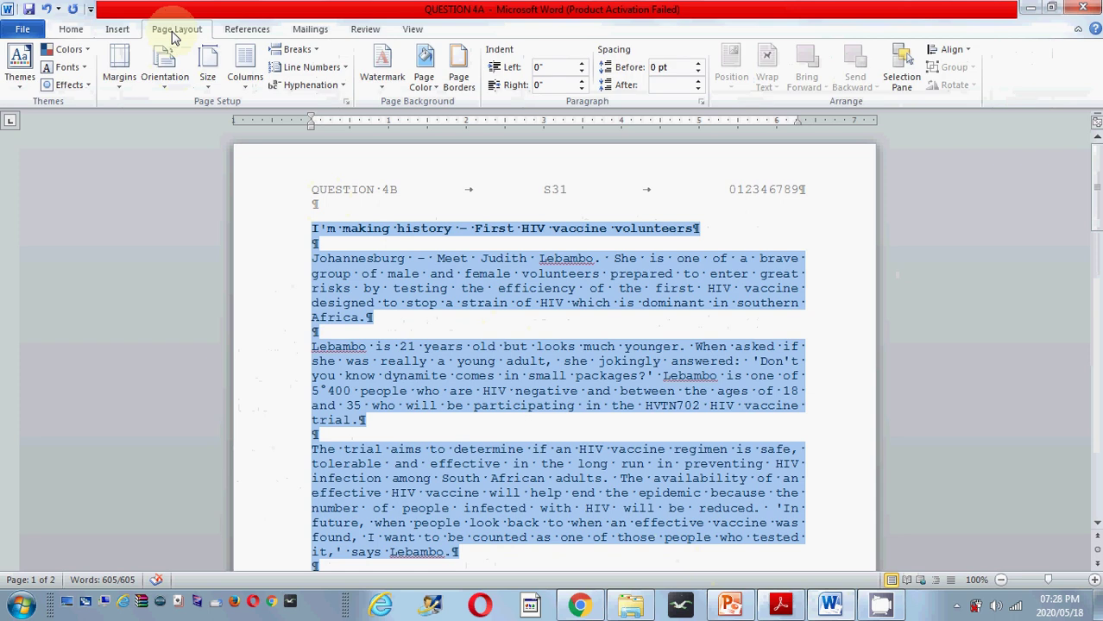
left_click(301, 86)
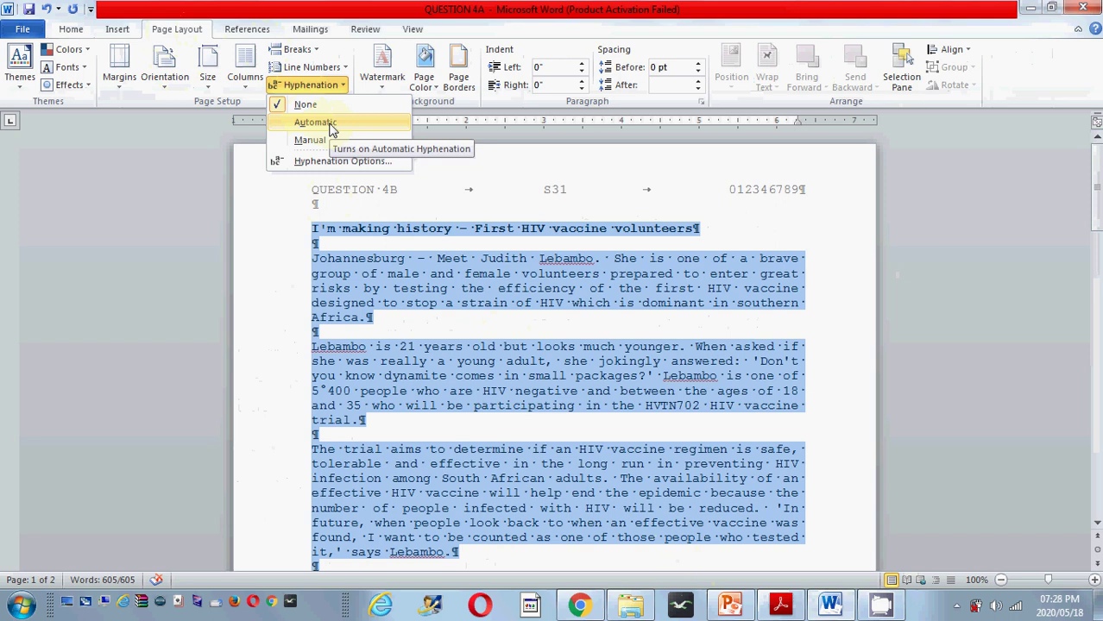
left_click(315, 122)
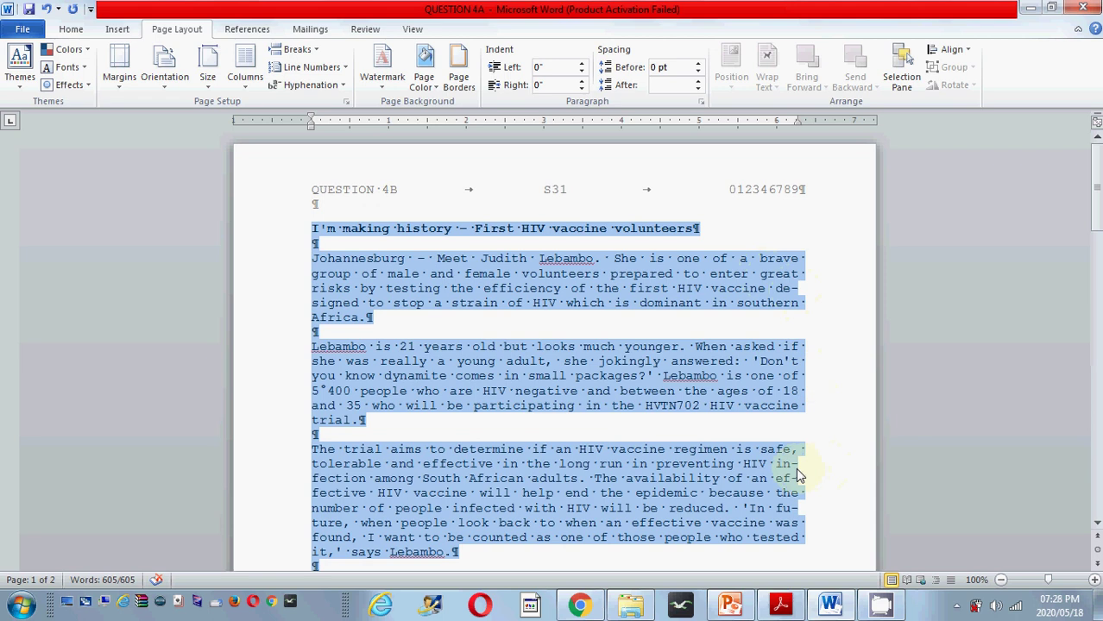
left_click(780, 605)
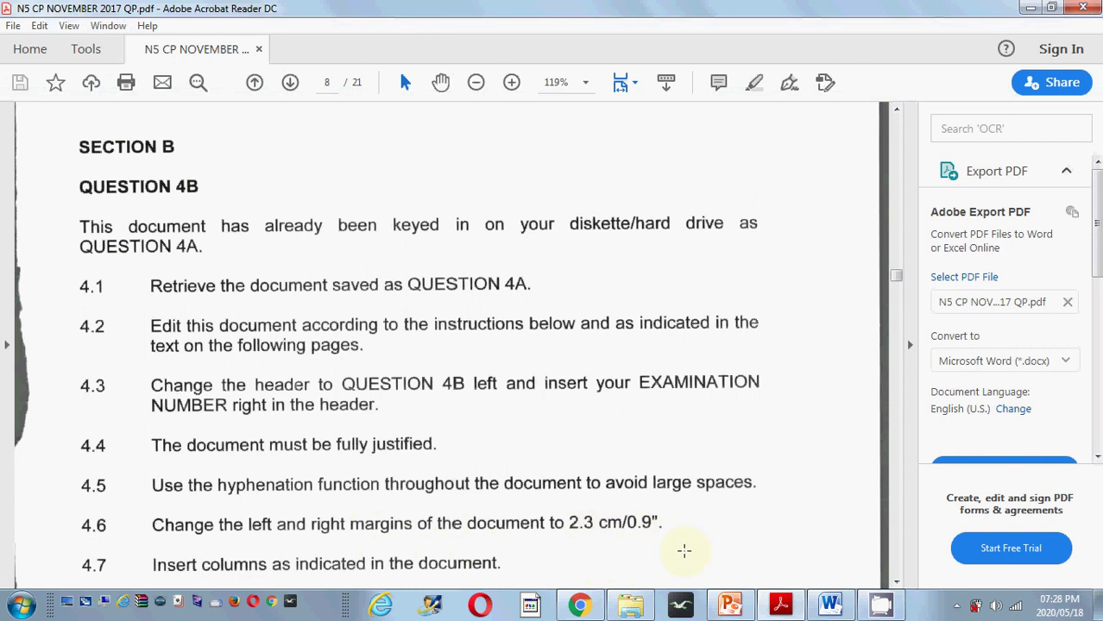
mouse_move(829, 604)
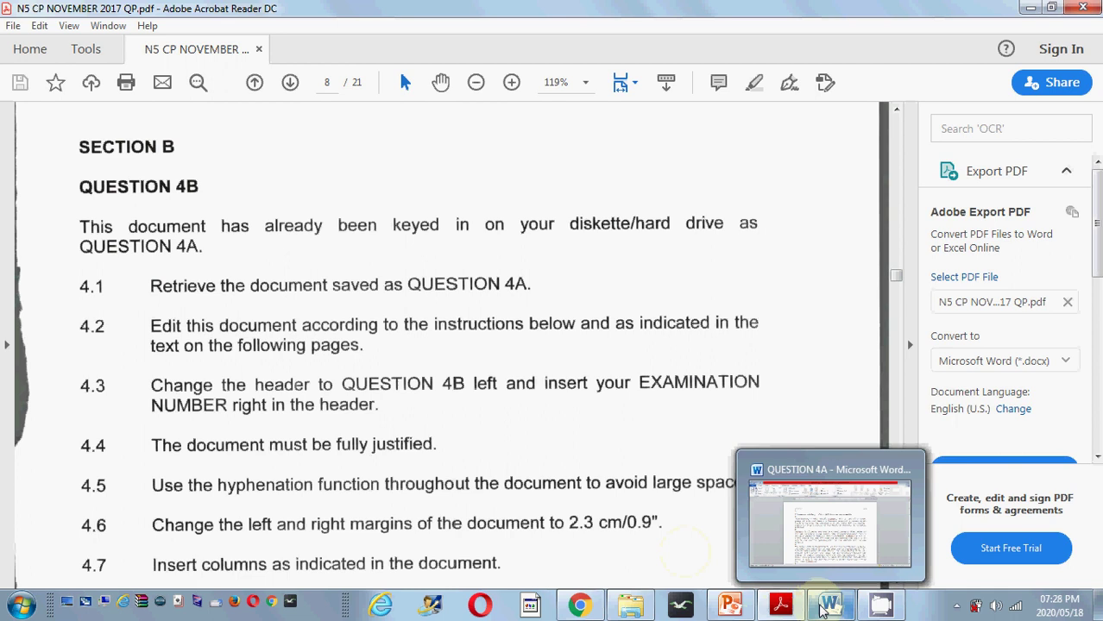
Return to the QUESTION 4A article in Word and scroll down through it
left_click(824, 608)
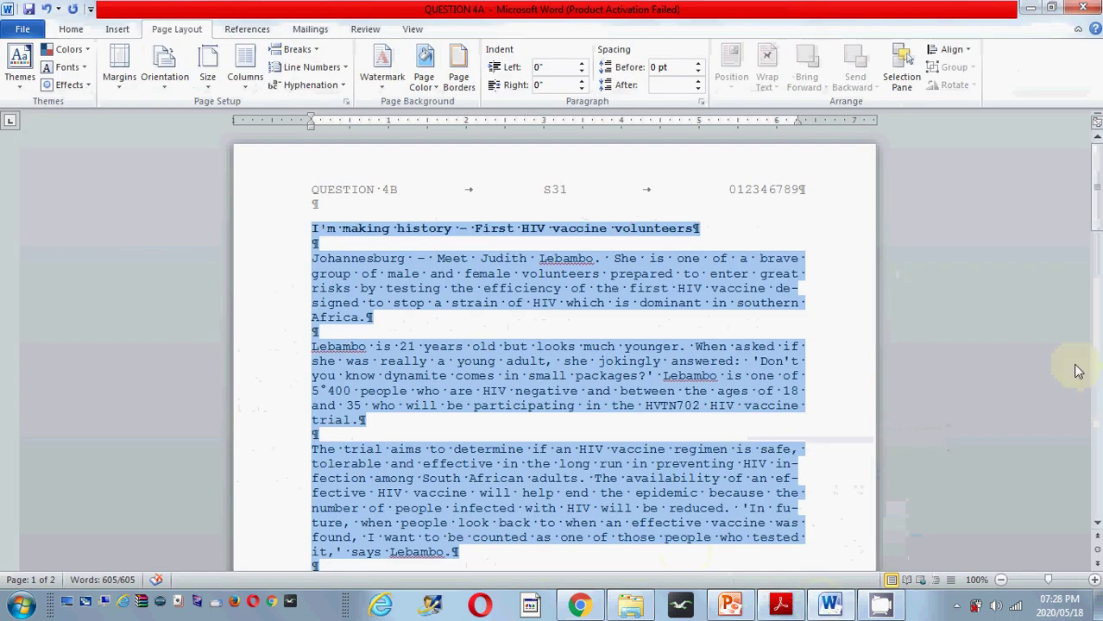
mouse_move(1096, 214)
left_mouse_down()
mouse_move(1097, 337)
mouse_move(1060, 233)
left_mouse_up()
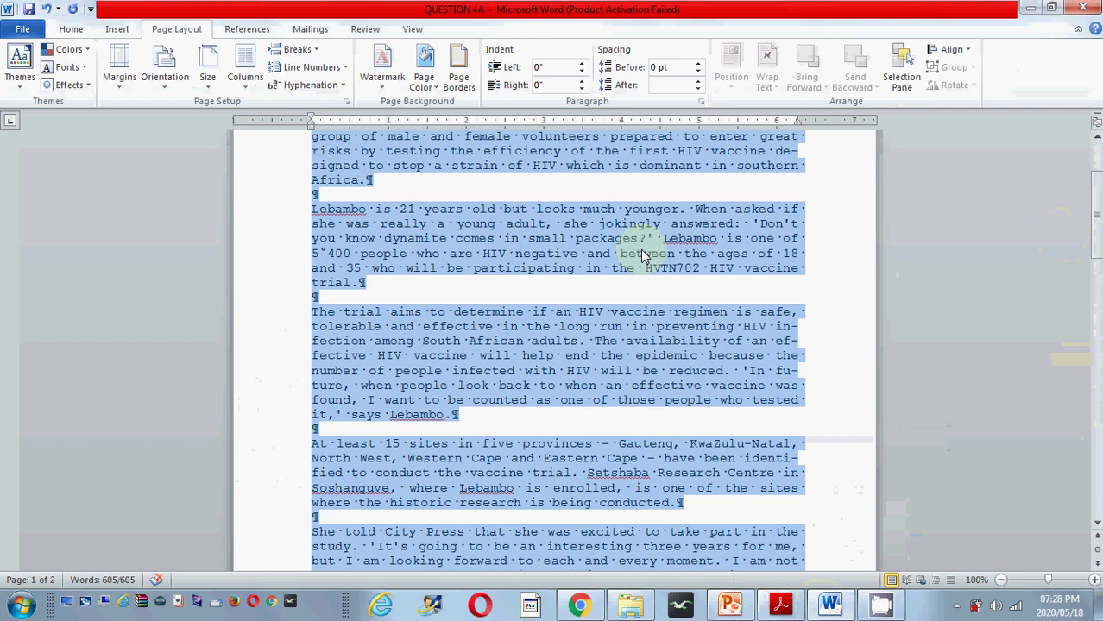
Set the left and right page margins to 0.9 inches in Page Setup
left_click(120, 78)
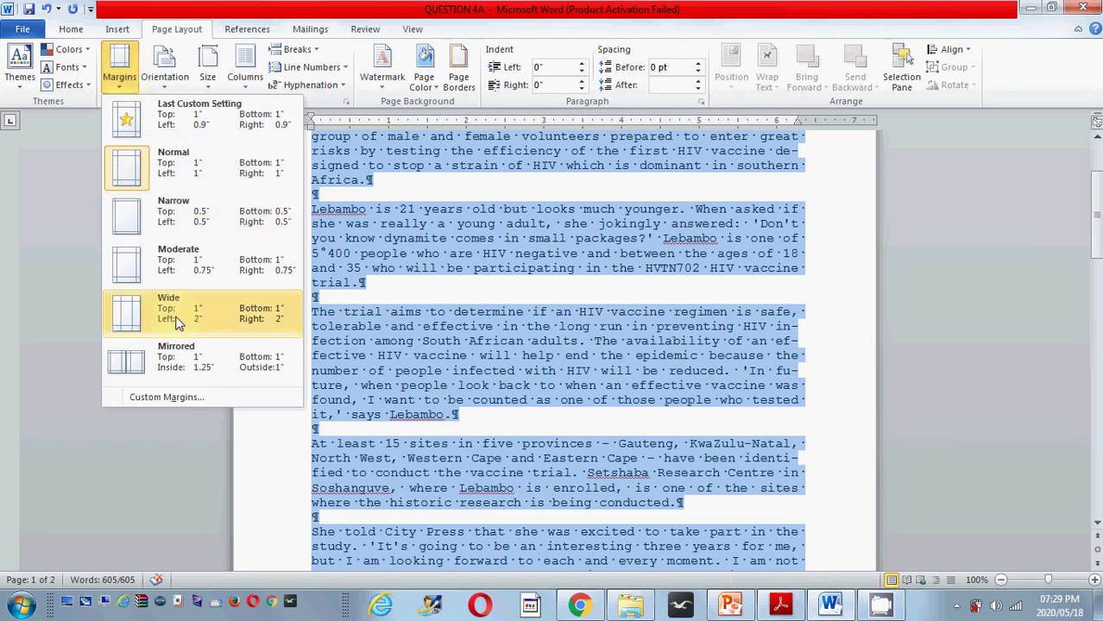
left_click(182, 395)
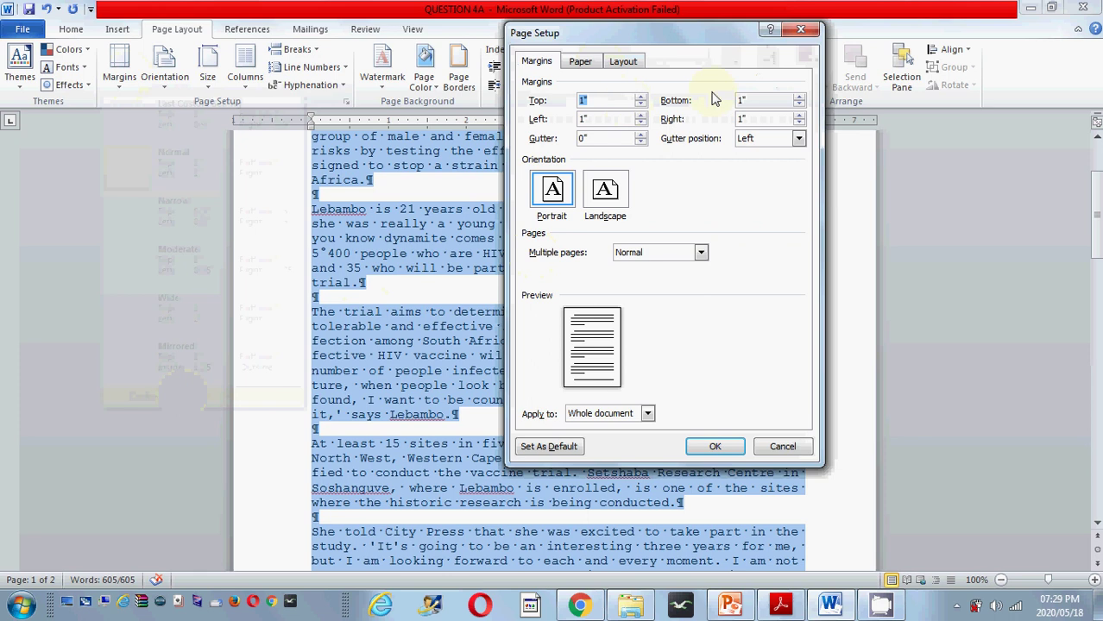
left_click(800, 32)
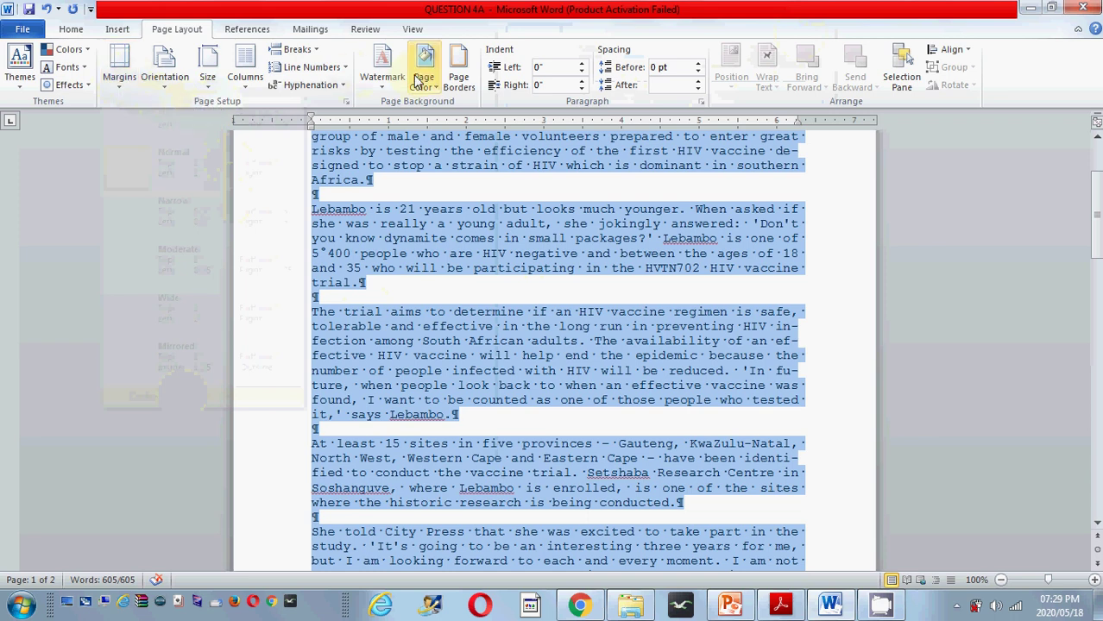
left_click(345, 101)
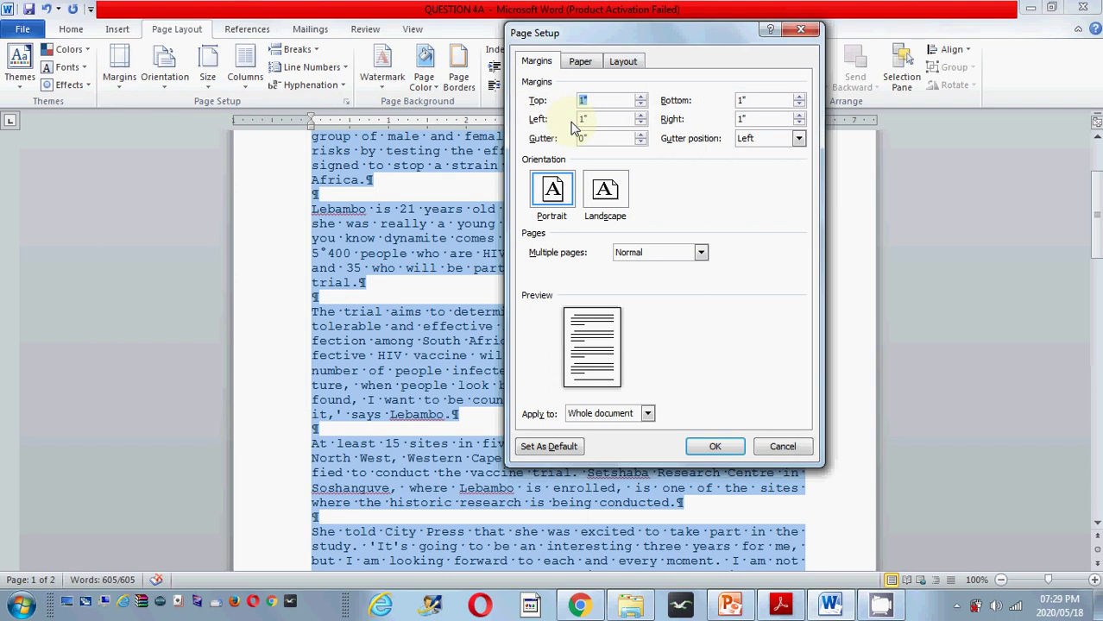
left_click(641, 124)
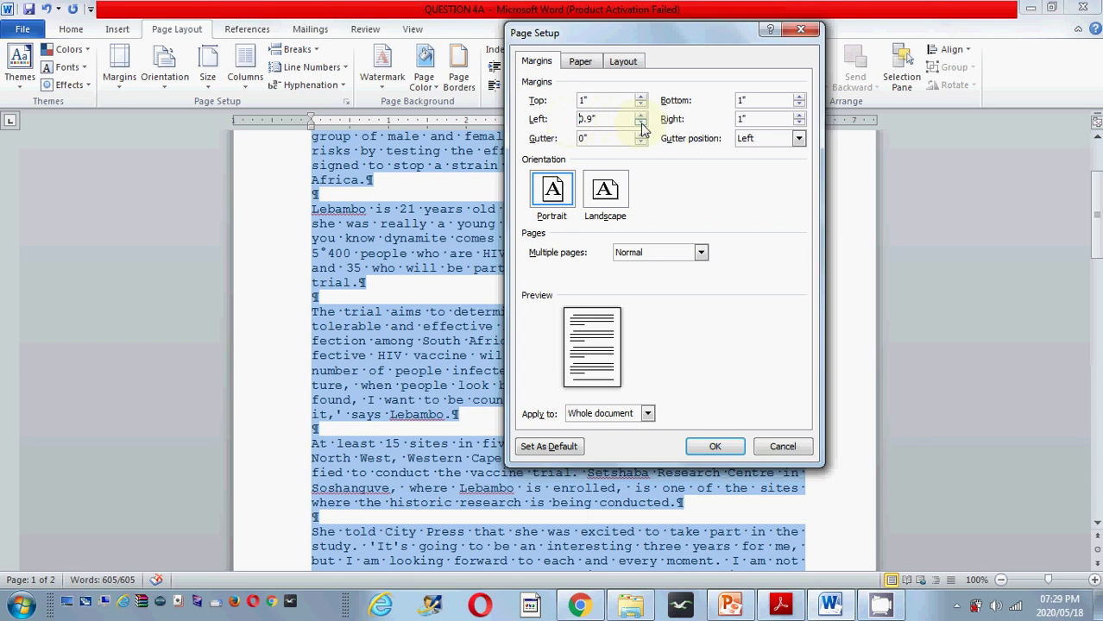
left_click(799, 124)
left_click(715, 446)
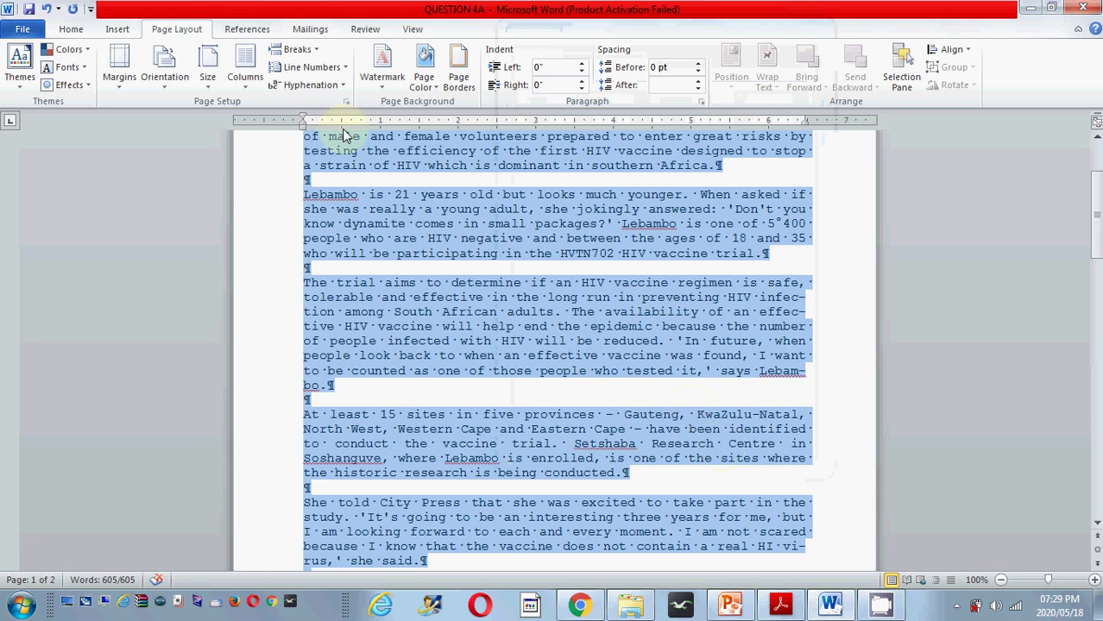
Open the File menu's document information page, then close it with Escape
left_click(22, 32)
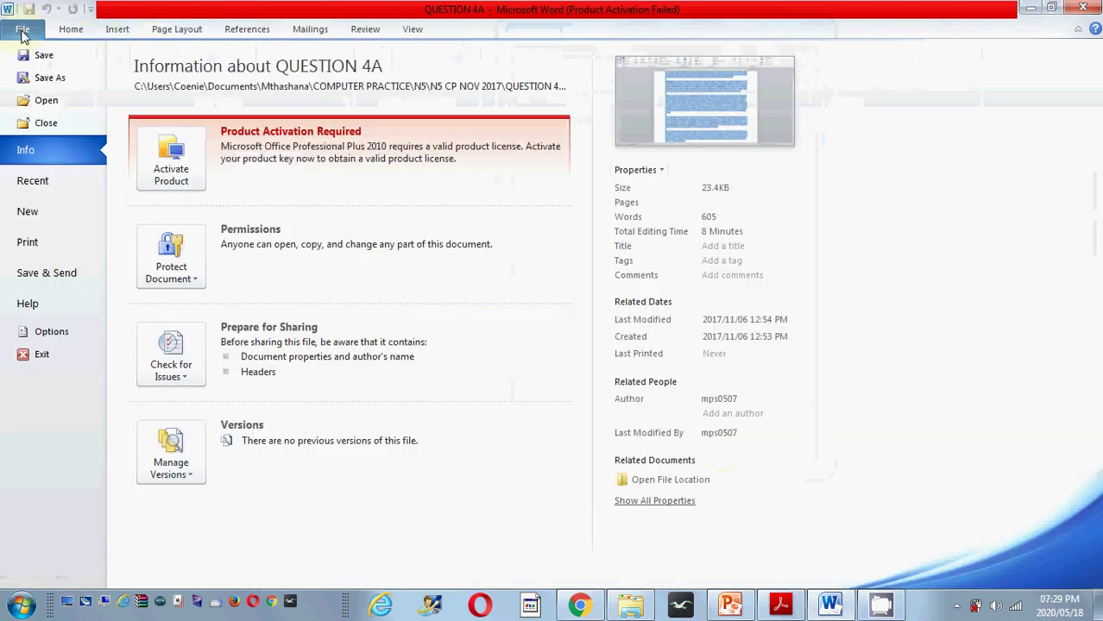
key("Escape")
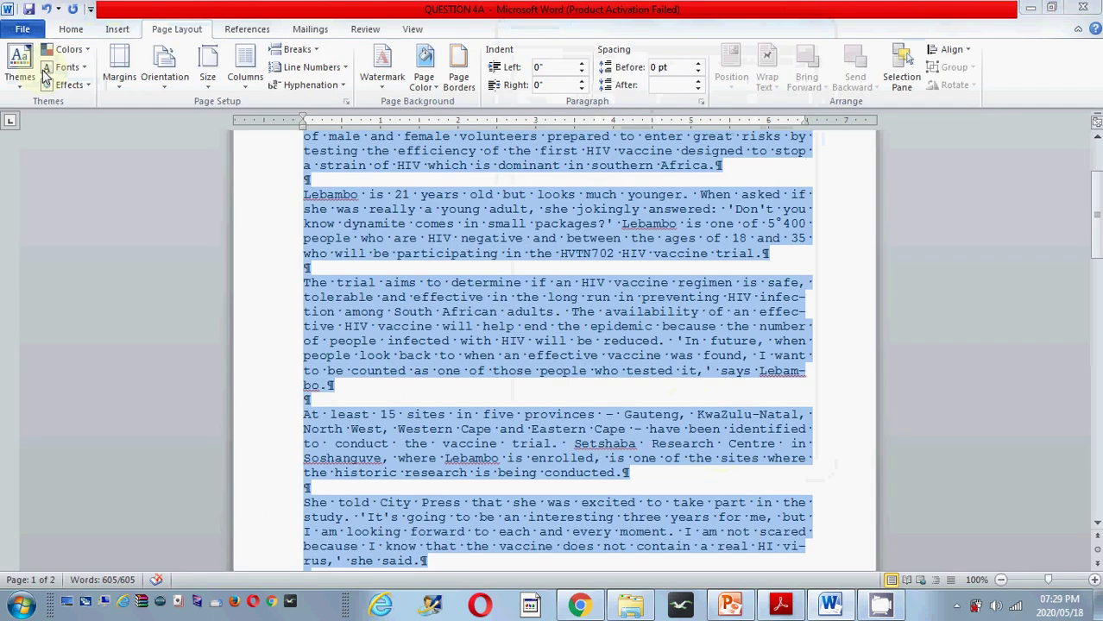